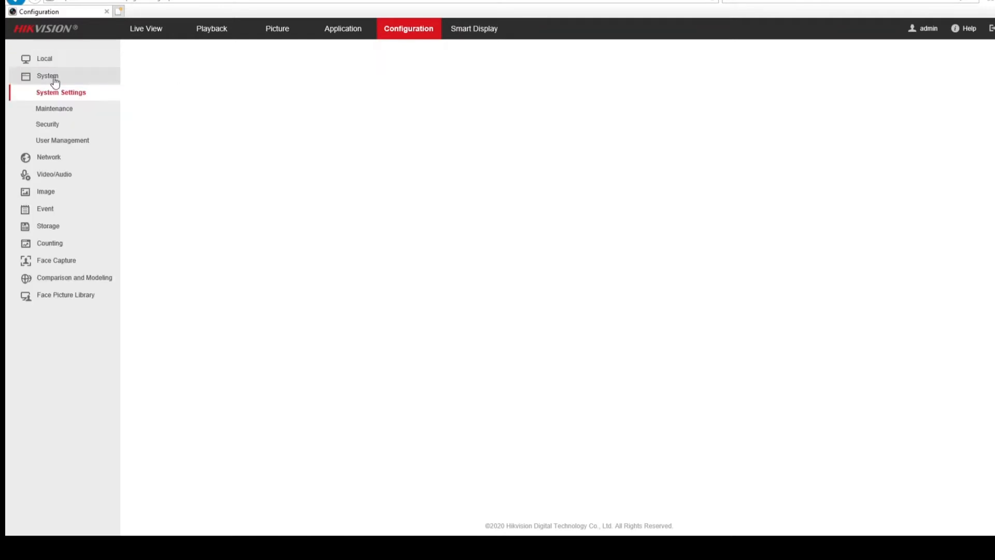
# Check the camera's VCA resource setting and open the VIP list in the face picture library
pyautogui.click(347, 56)
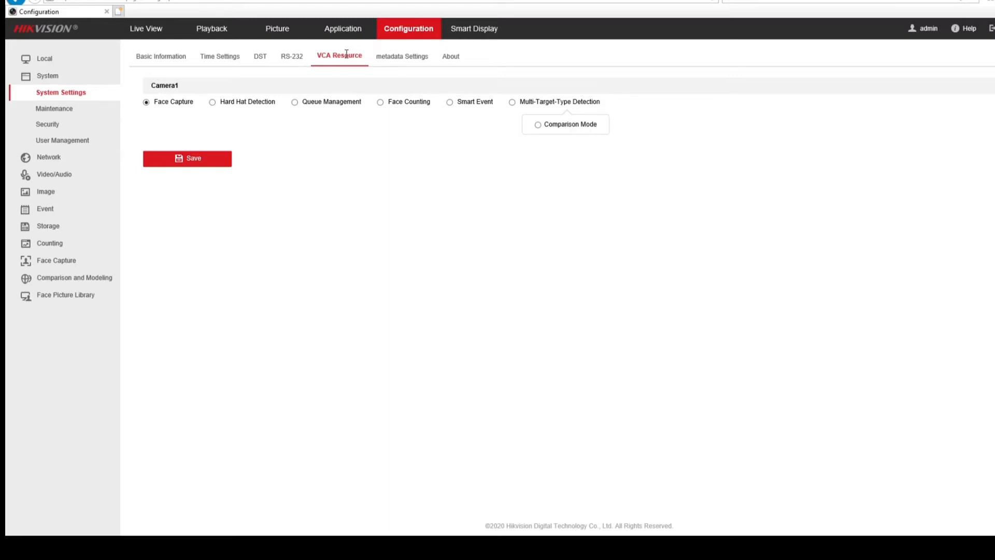
pyautogui.click(44, 300)
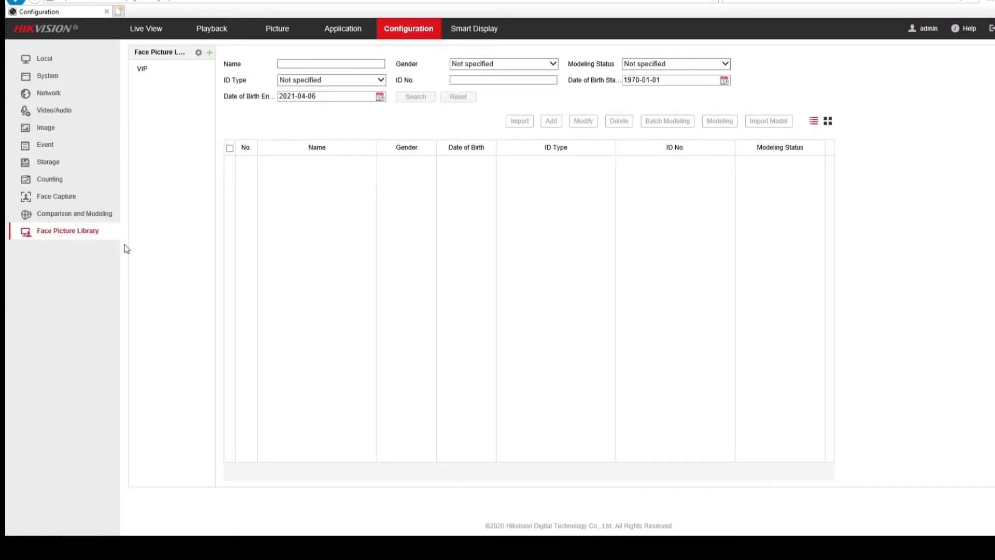
pyautogui.click(162, 71)
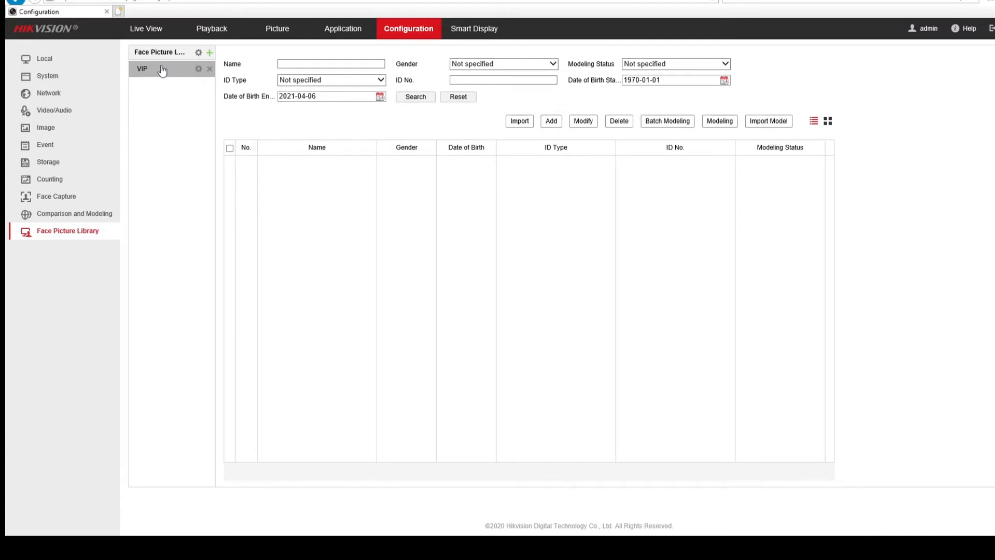
# Add a face record to the VIP library with an uploaded portrait and the person's name
pyautogui.click(554, 123)
pyautogui.click(531, 143)
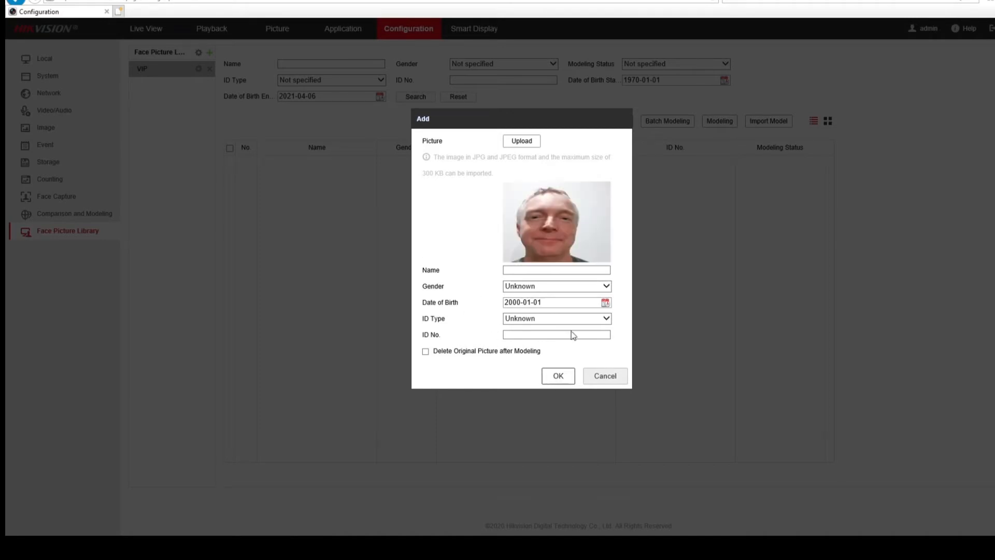
pyautogui.click(548, 271)
pyautogui.write('Mark')
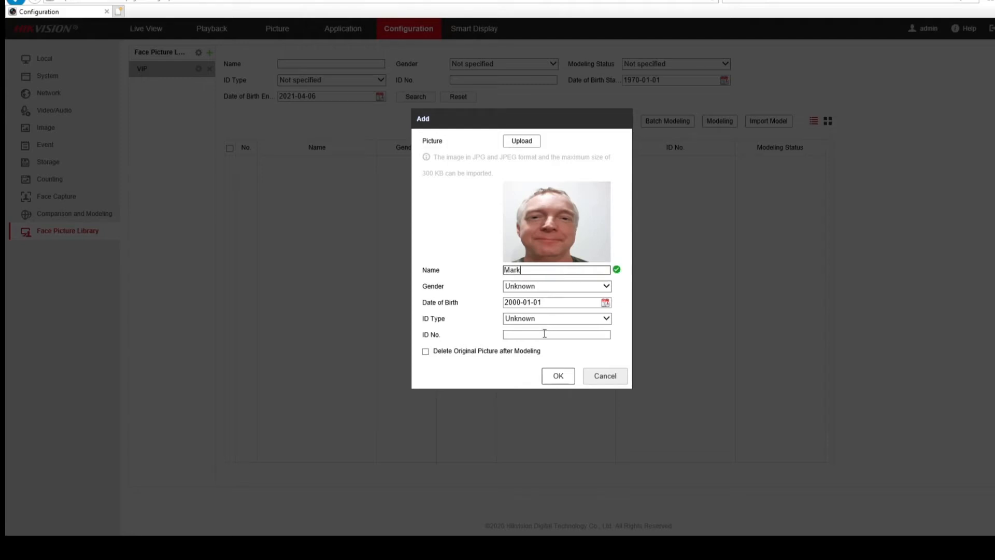
pyautogui.click(557, 374)
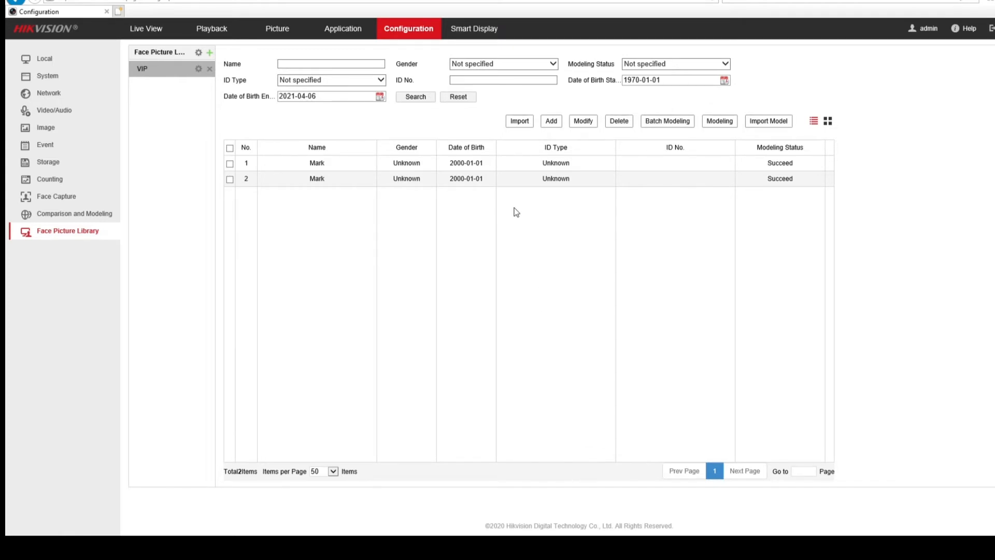
# Look at the face picture import dialog and close it without importing anything
pyautogui.click(520, 121)
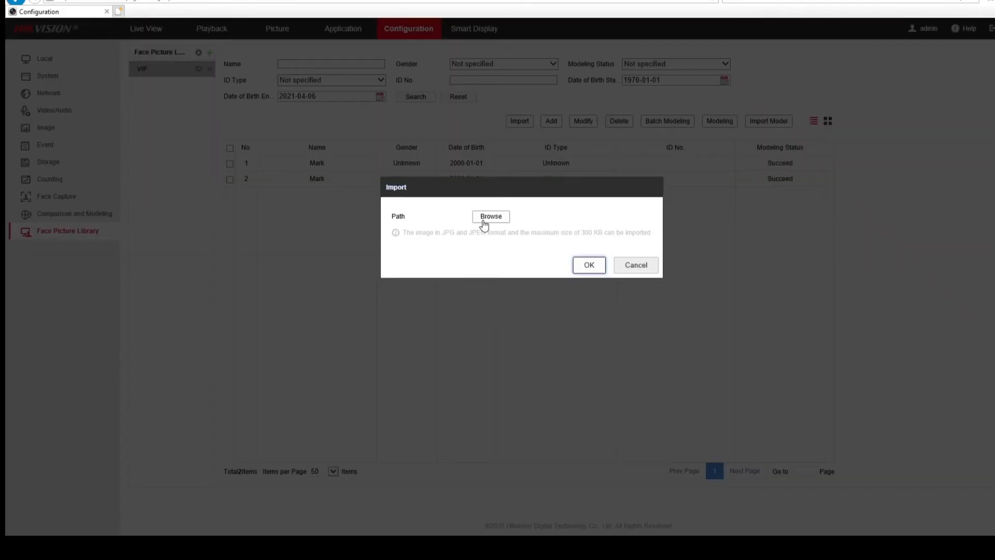
pyautogui.click(620, 268)
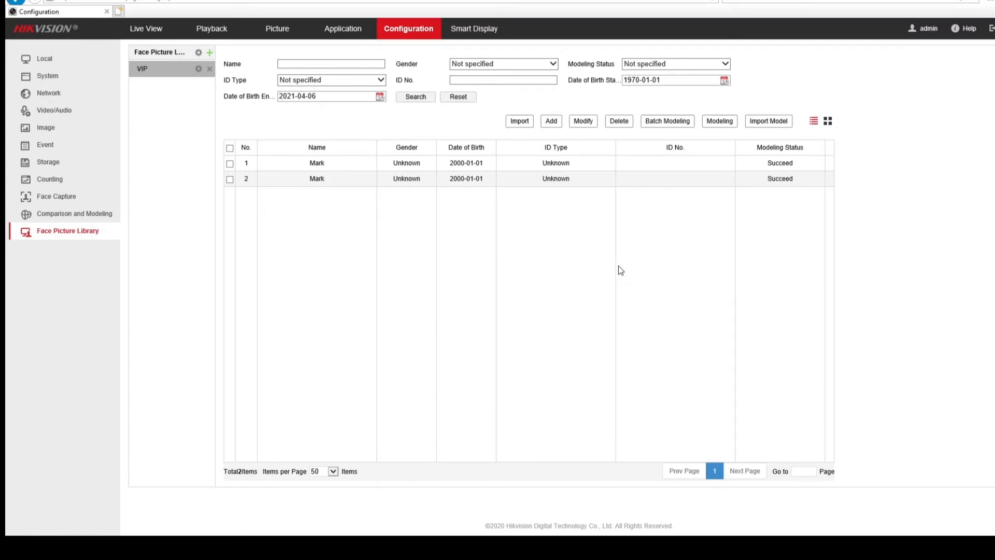
# Review the Overlay & Capture settings and the Shield Region page of face capture
pyautogui.click(72, 197)
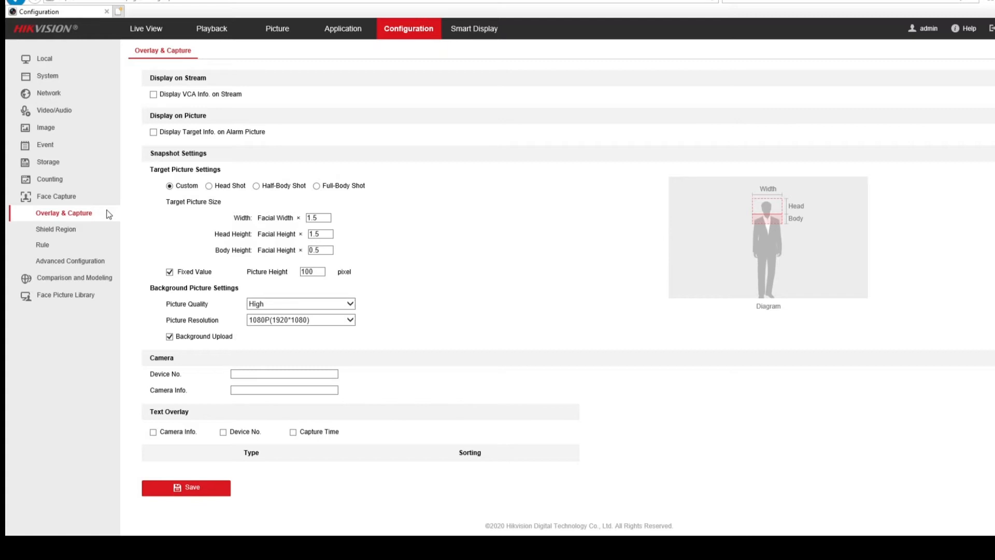
pyautogui.click(84, 238)
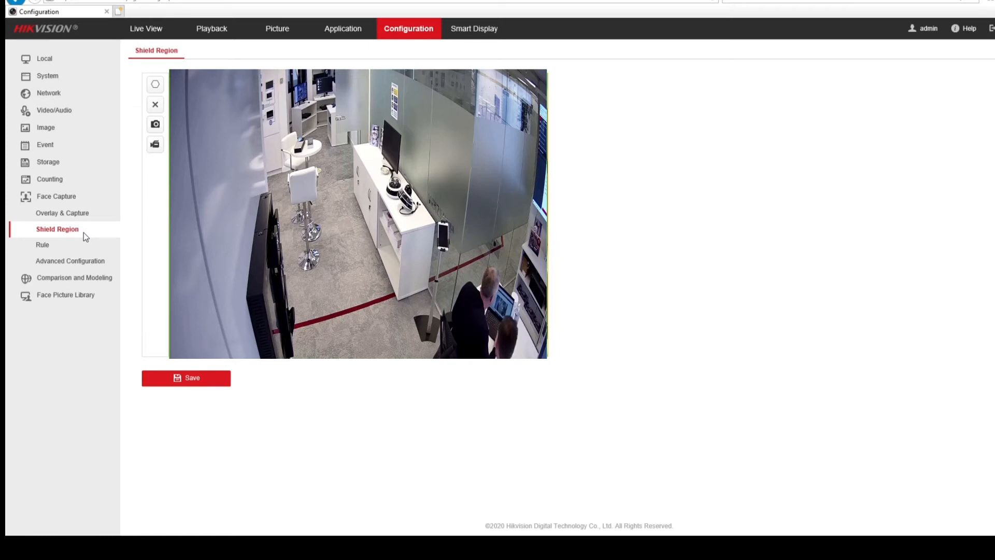
# In the face capture rule, draw a minimum pupil distance frame of about 107 at the far end and a maximum of about 229 around the near face
pyautogui.click(54, 245)
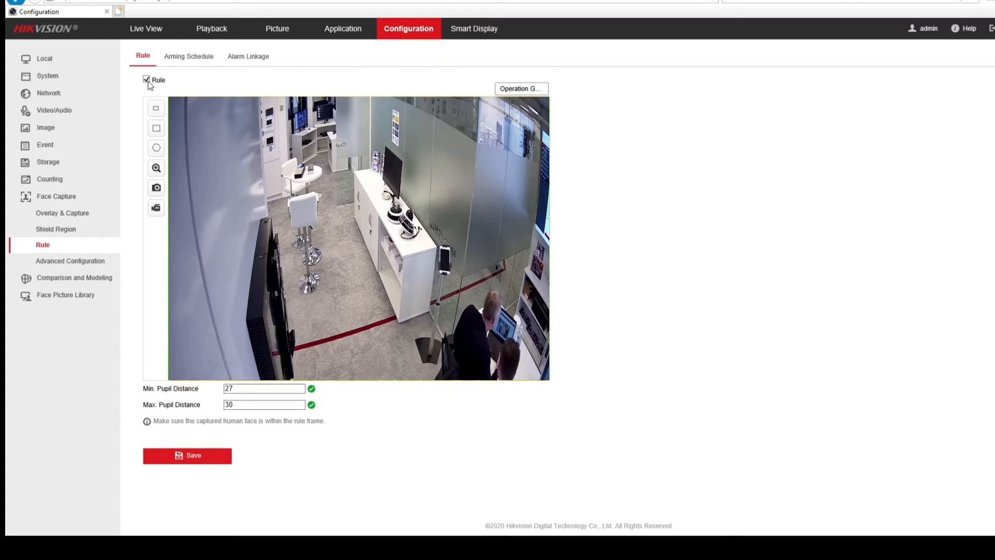
pyautogui.click(156, 108)
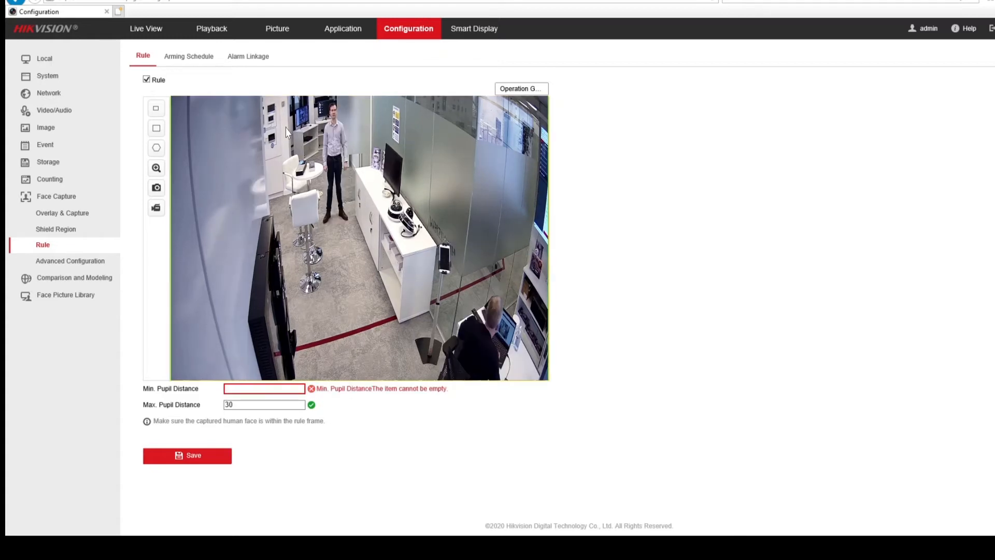
pyautogui.click(330, 105)
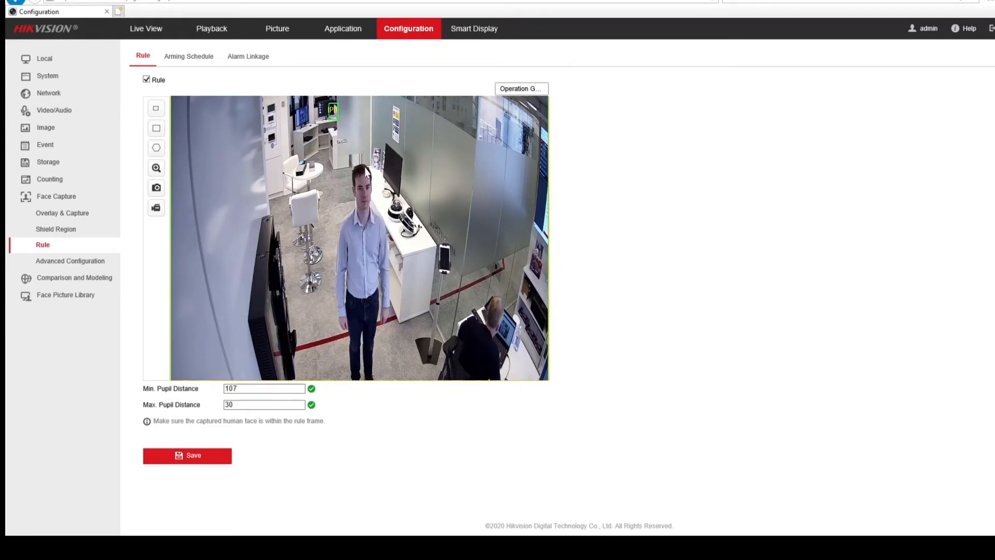
pyautogui.moveTo(350, 167); pyautogui.dragTo(374, 208)
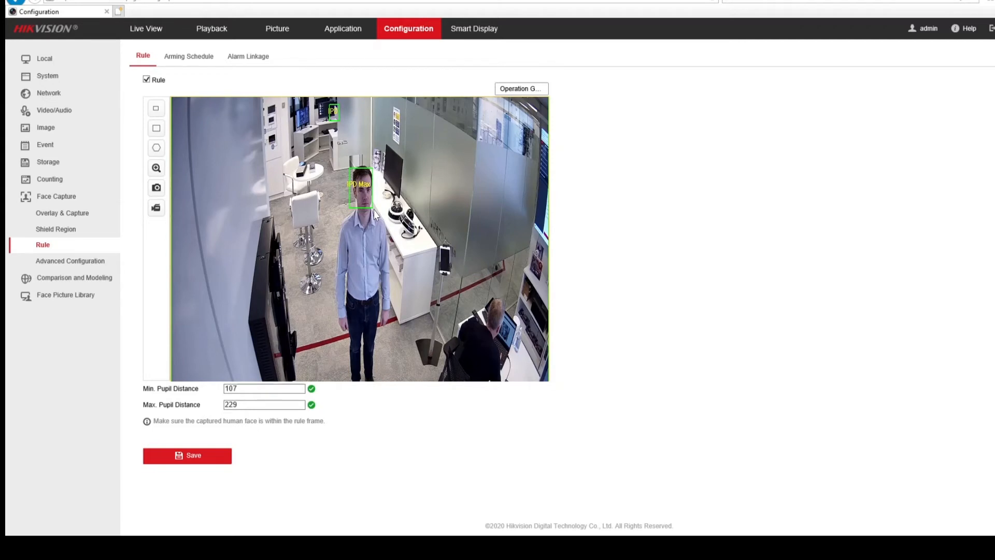
pyautogui.moveTo(237, 405); pyautogui.dragTo(202, 410)
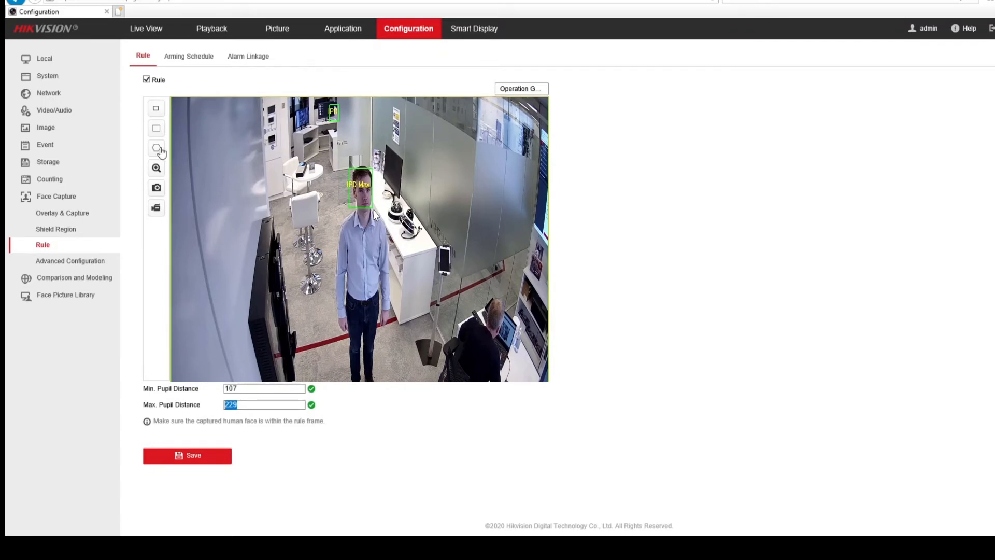
# Draw a four-sided face detection region covering the walkway from the far end of the room to the foreground
pyautogui.moveTo(220, 119); pyautogui.dragTo(483, 118)
pyautogui.click(483, 113)
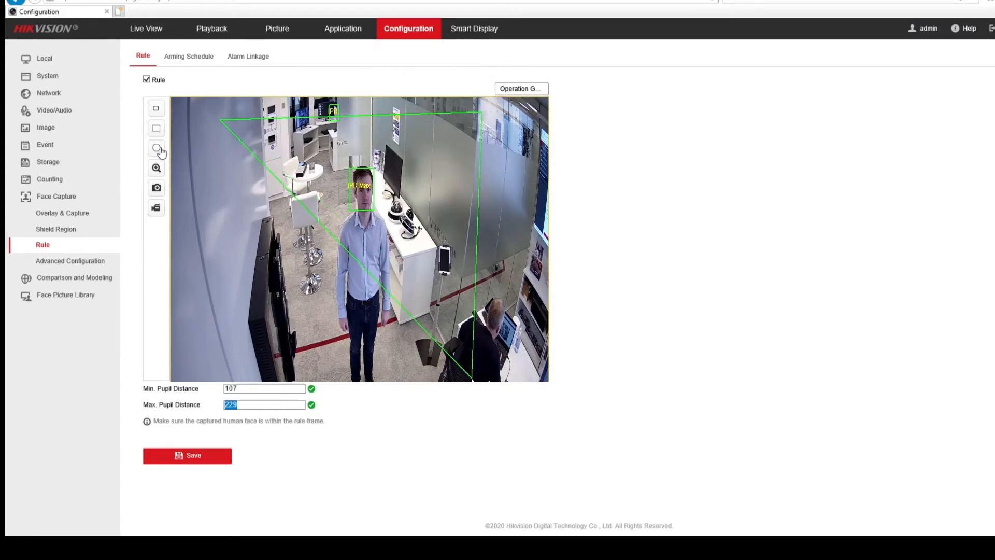
pyautogui.click(472, 379)
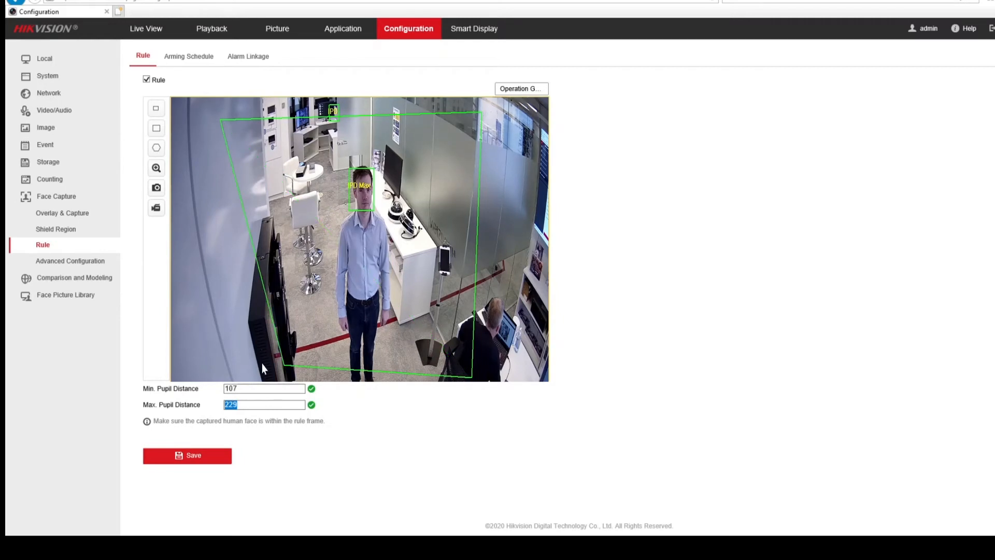
pyautogui.click(217, 366)
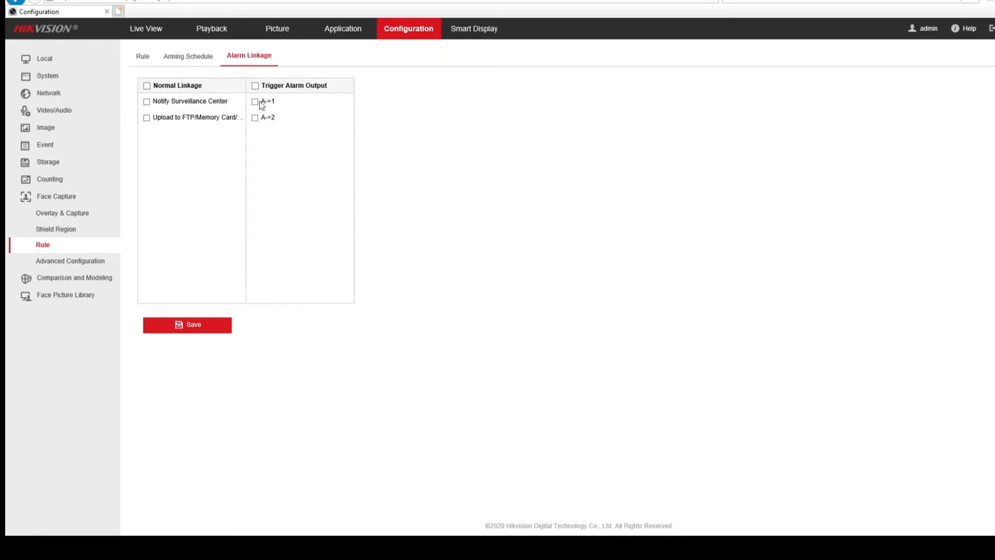
# Enable face comparison against the VIP library and set its linkage method to Send Email
pyautogui.click(76, 280)
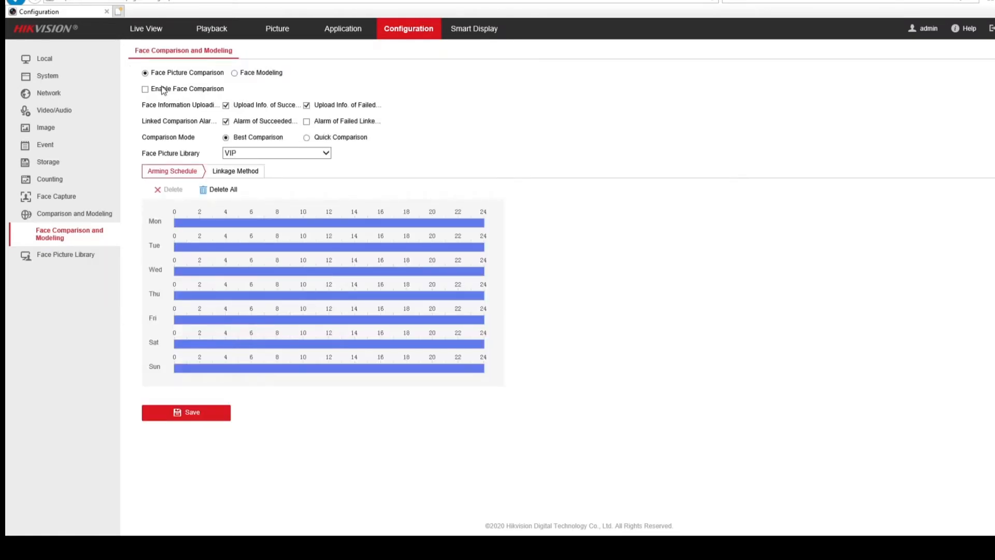
pyautogui.click(146, 91)
pyautogui.click(228, 176)
pyautogui.click(151, 208)
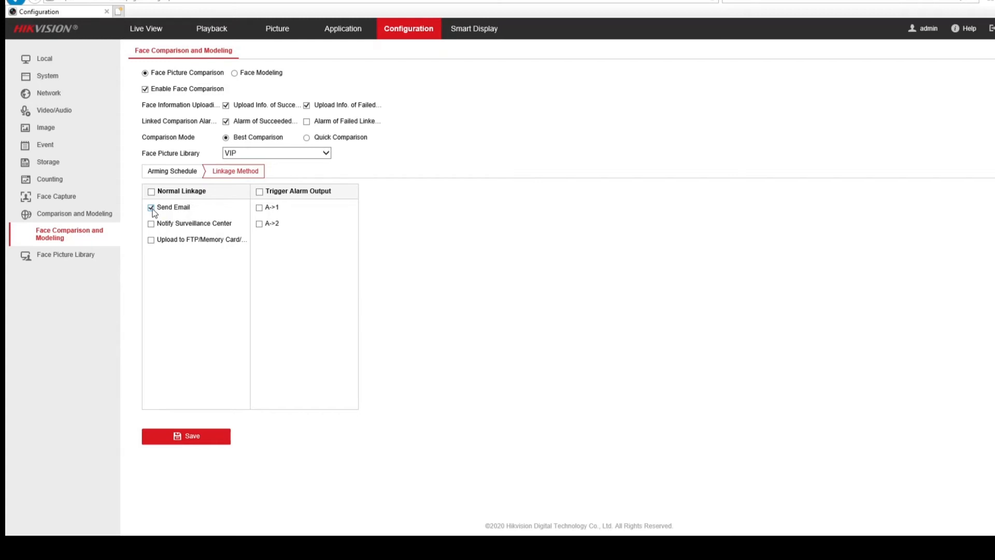
# Open the Smart Display view and dismiss the browser version note
pyautogui.click(462, 33)
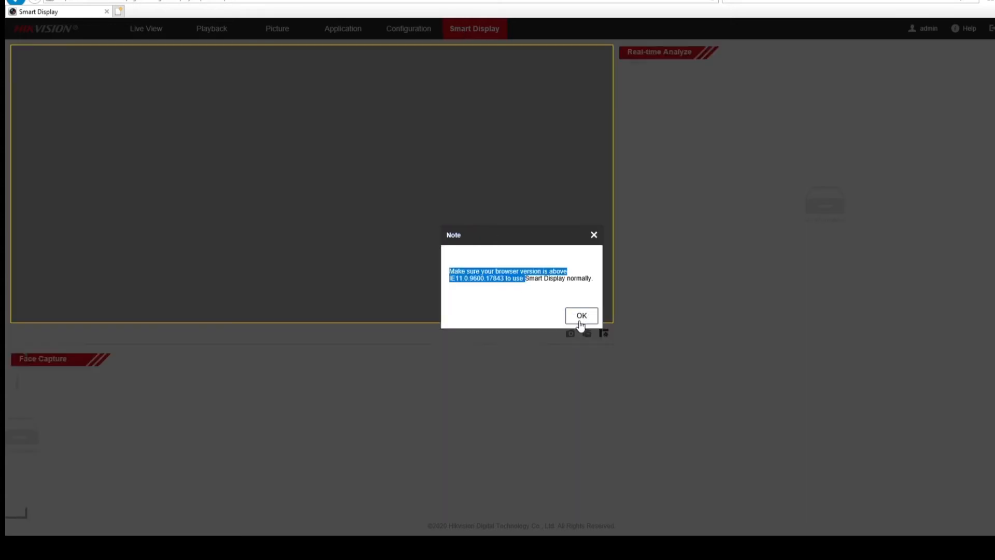
pyautogui.click(583, 316)
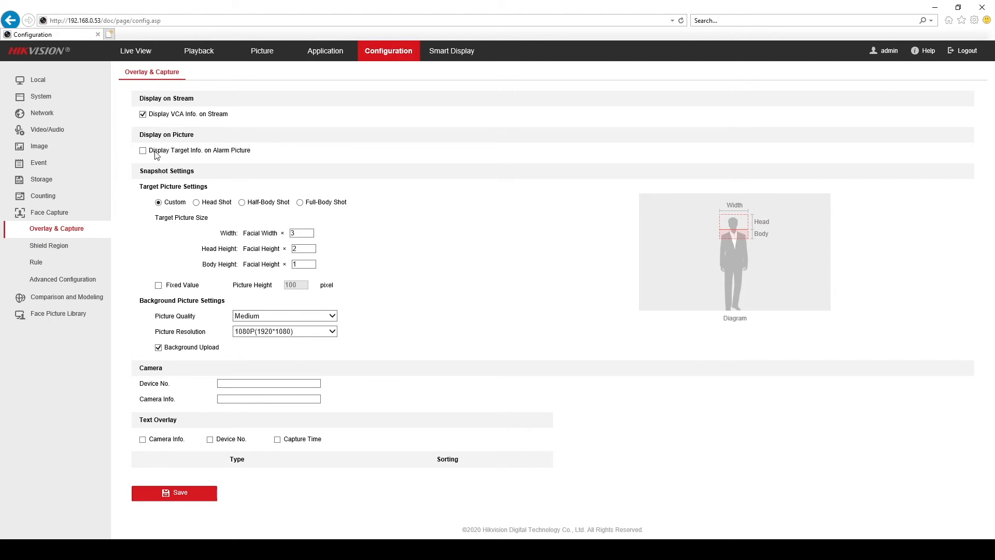
# In Overlay & Capture, keep VCA info displayed on the stream and enable target info on alarm pictures
pyautogui.click(144, 115)
pyautogui.click(144, 115)
pyautogui.click(143, 151)
# Compare the Head Shot, Half-Body Shot and Full-Body Shot presets, and set the target picture to Custom using the full-body values
pyautogui.click(197, 203)
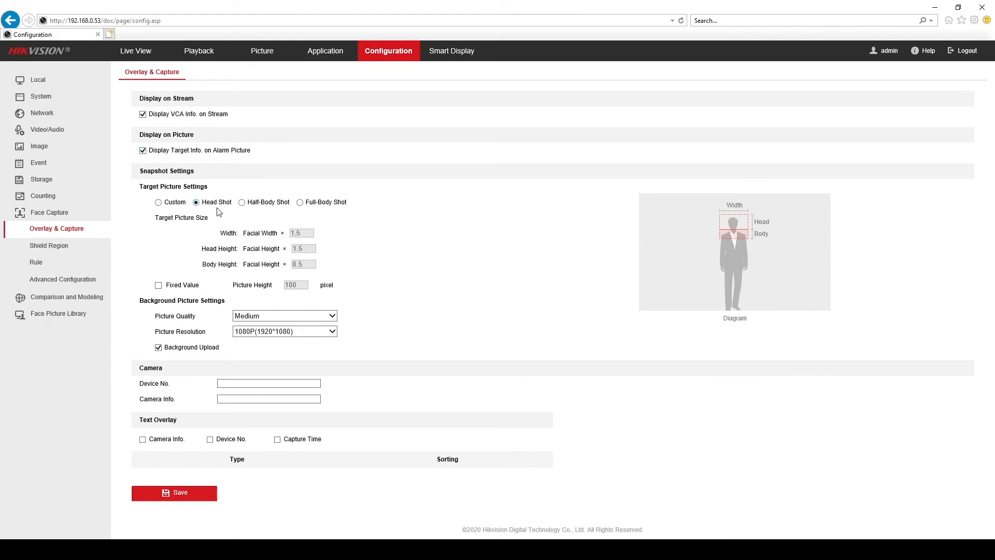
pyautogui.click(242, 203)
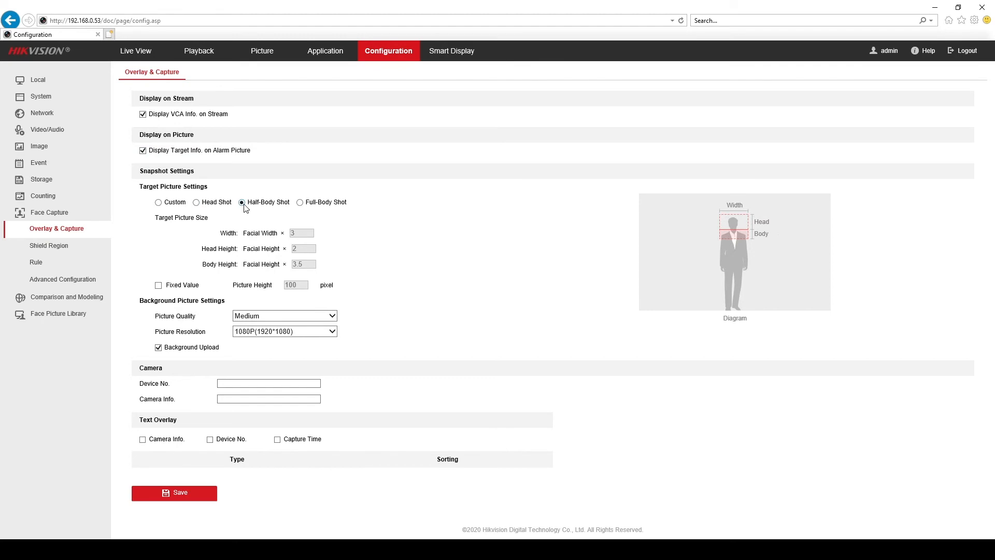
pyautogui.click(300, 204)
pyautogui.click(159, 202)
pyautogui.moveTo(298, 233); pyautogui.dragTo(283, 232)
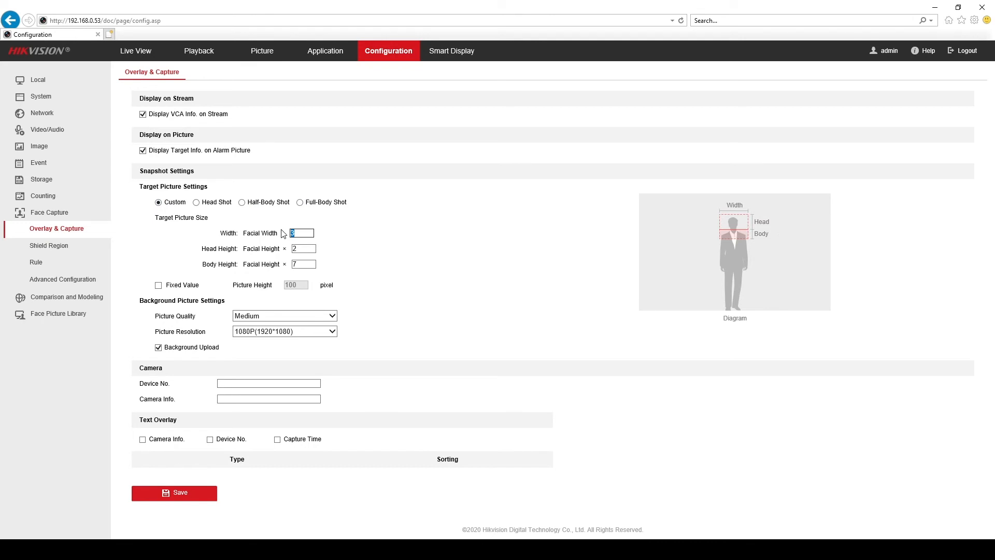
# Fix the target picture height at 120 pixels, keep background upload on, and add Device No. to the text overlay
pyautogui.click(158, 285)
pyautogui.moveTo(301, 284); pyautogui.dragTo(190, 266)
pyautogui.write('120')
pyautogui.click(159, 348)
pyautogui.click(158, 349)
pyautogui.click(211, 439)
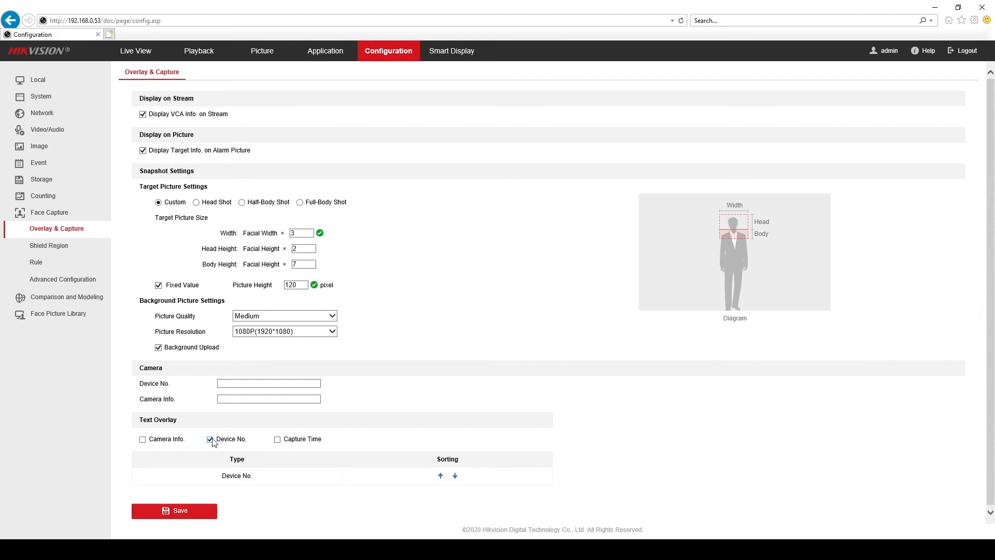
# Open the advanced configuration parameters of face capture
pyautogui.click(71, 285)
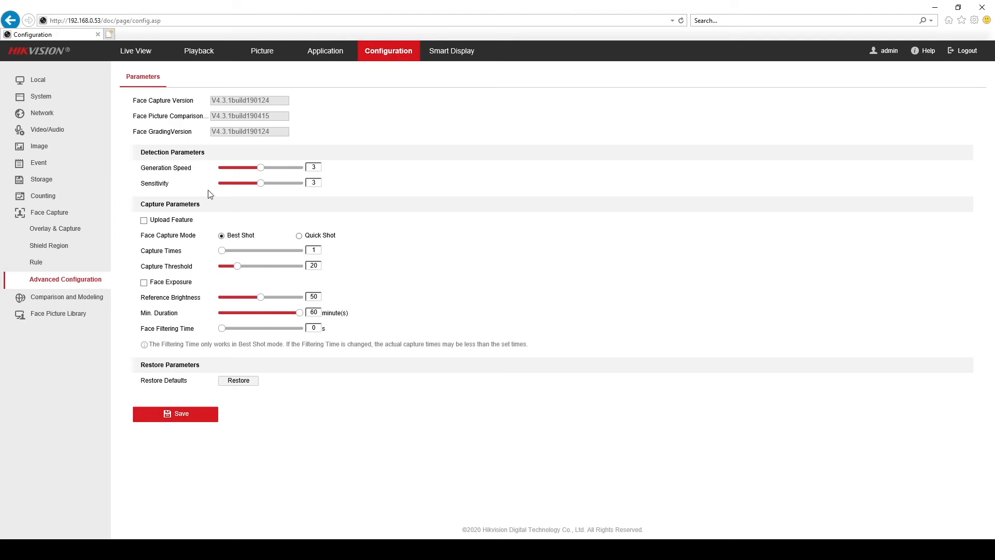
# Try out different generation speed, sensitivity and capture times values
pyautogui.moveTo(261, 171); pyautogui.dragTo(274, 173)
pyautogui.moveTo(272, 164); pyautogui.dragTo(266, 165)
pyautogui.moveTo(261, 184)
pyautogui.mouseDown()
pyautogui.moveTo(278, 189)
pyautogui.moveTo(264, 186)
pyautogui.mouseUp()
pyautogui.click(276, 252)
pyautogui.click(227, 251)
# Try the Quick Shot capture mode with its threshold, maximum interval and unlimited capture times, and return to Best Shot
pyautogui.click(299, 236)
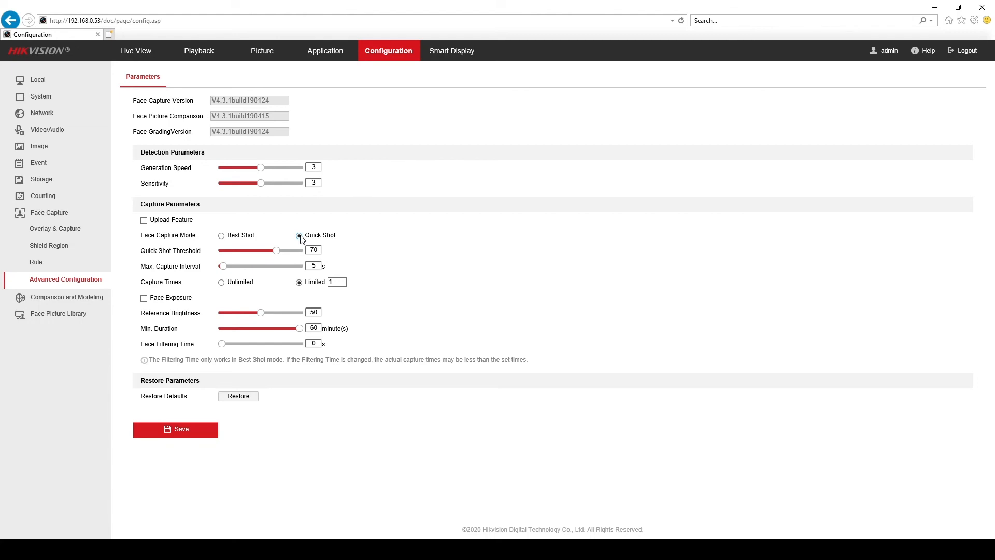
pyautogui.moveTo(277, 250)
pyautogui.mouseDown()
pyautogui.moveTo(265, 252)
pyautogui.moveTo(276, 256)
pyautogui.mouseUp()
pyautogui.moveTo(224, 267); pyautogui.dragTo(227, 268)
pyautogui.click(222, 283)
pyautogui.click(221, 236)
# Enable face exposure and try out a higher reference brightness, a shorter minimum duration and a longer face filtering time
pyautogui.click(144, 283)
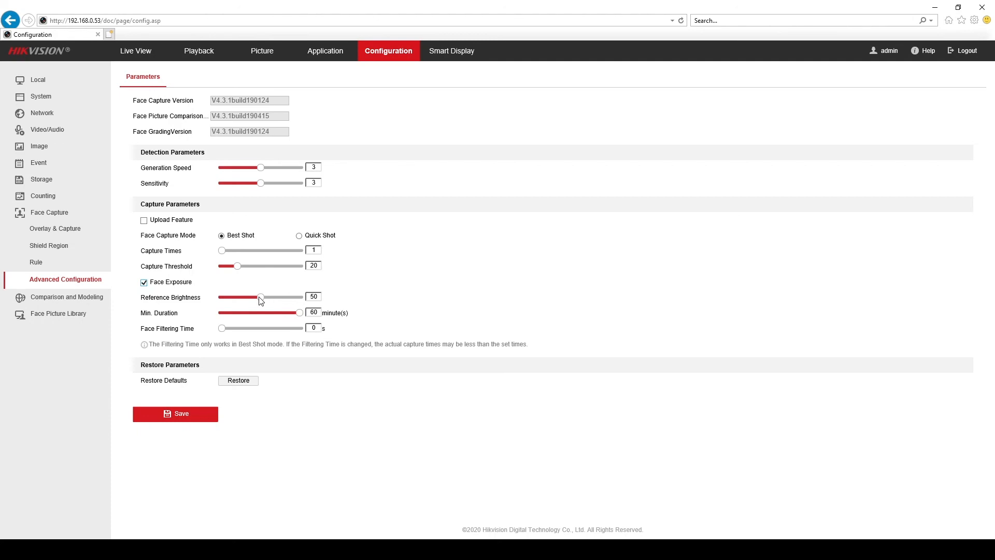
pyautogui.moveTo(261, 301); pyautogui.dragTo(278, 303)
pyautogui.moveTo(299, 313); pyautogui.dragTo(231, 312)
pyautogui.click(228, 328)
pyautogui.moveTo(229, 330); pyautogui.dragTo(231, 332)
# Restore the default face capture algorithm parameters and close the confirmation note
pyautogui.click(247, 384)
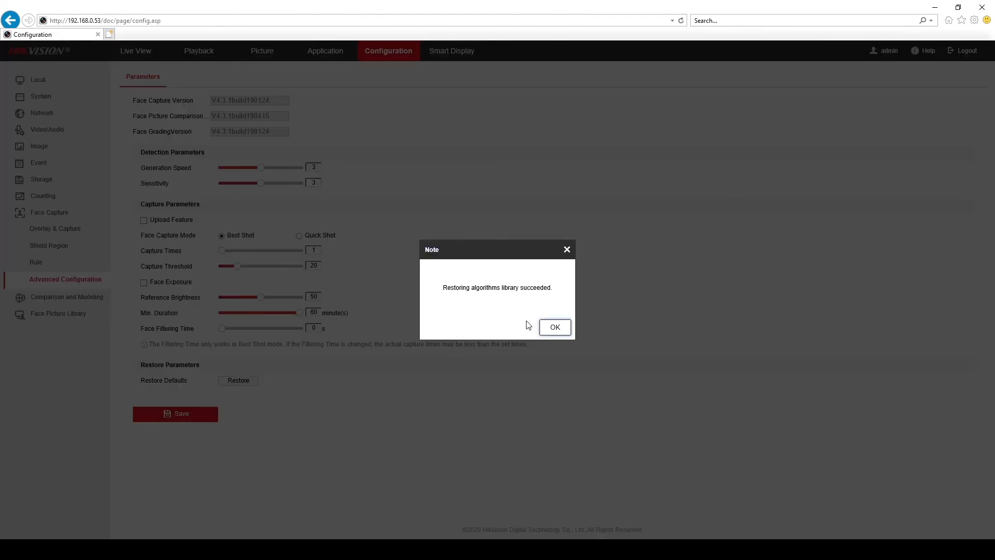
pyautogui.click(552, 328)
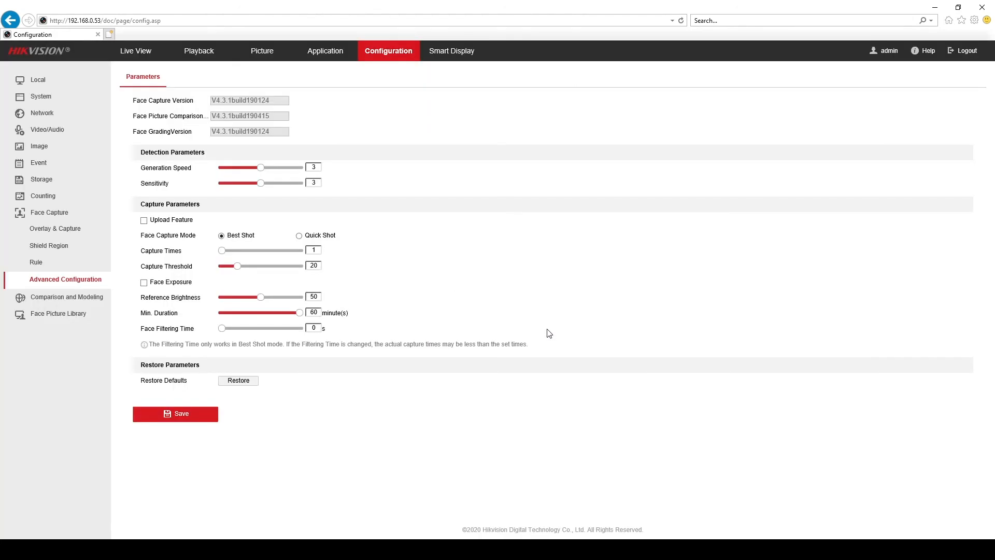